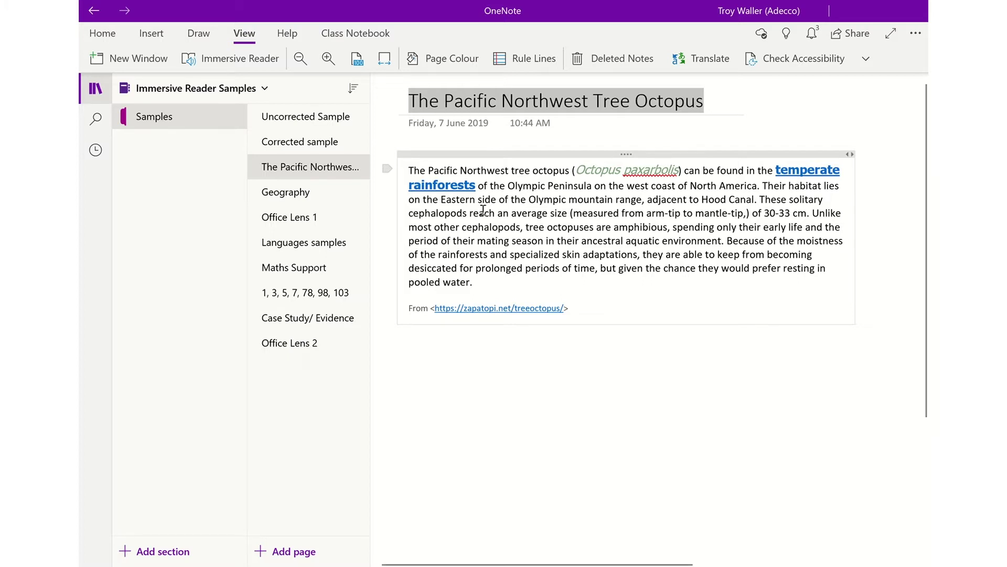
Open the Pacific Northwest Tree Octopus page in Immersive Reader from the View ribbon
{"action": "left_click", "coordinate": [262, 61]}
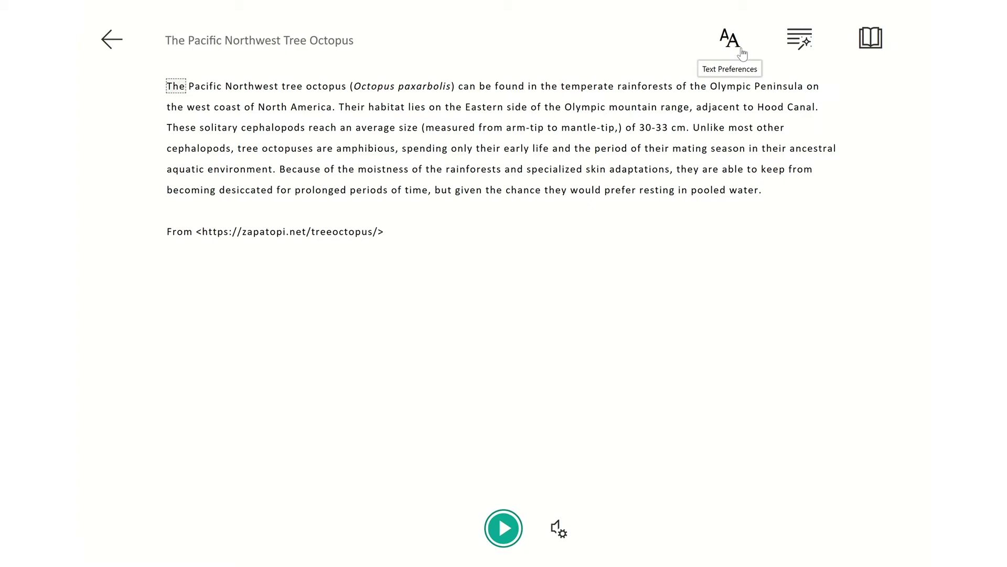
Set the Immersive Reader text size to 56 with Increase Spacing turned on
{"action": "left_click", "coordinate": [739, 49]}
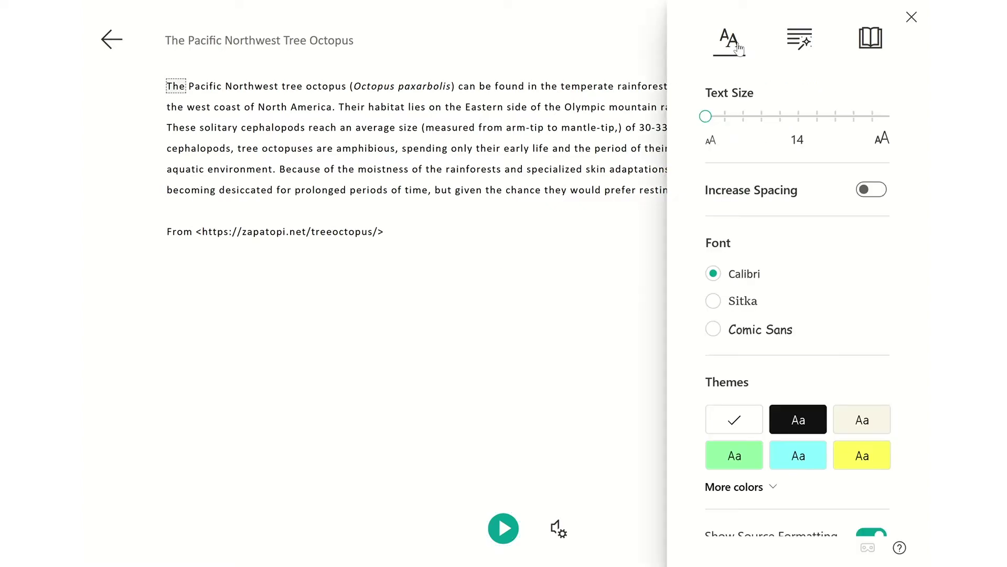
{"action": "left_click", "coordinate": [777, 117]}
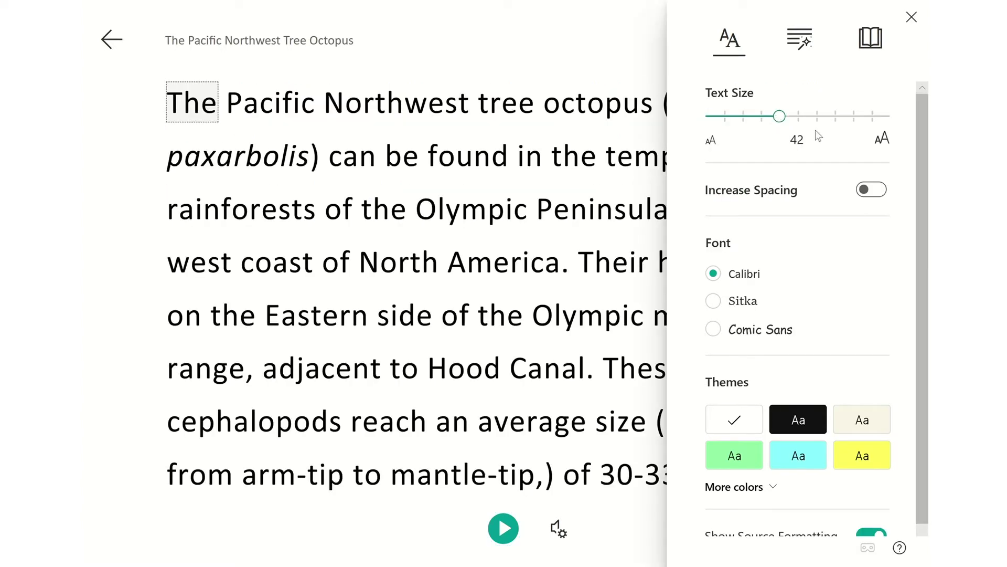
{"action": "left_click", "coordinate": [879, 190]}
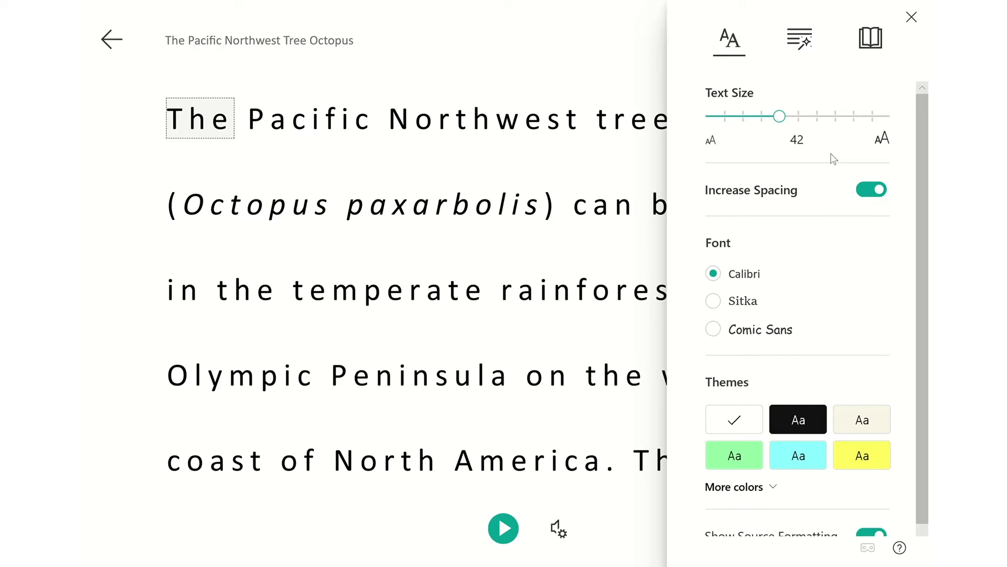
{"action": "left_click_drag", "start_coordinate": [780, 123], "coordinate": [818, 126]}
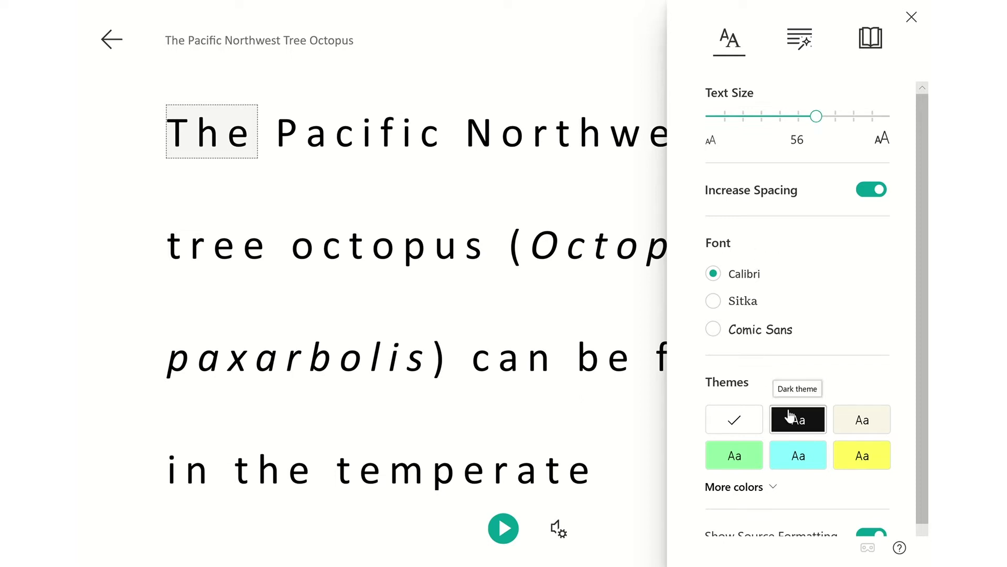
Try the Dark and cyan reading themes, then go back to the Light theme
{"action": "left_click", "coordinate": [801, 426]}
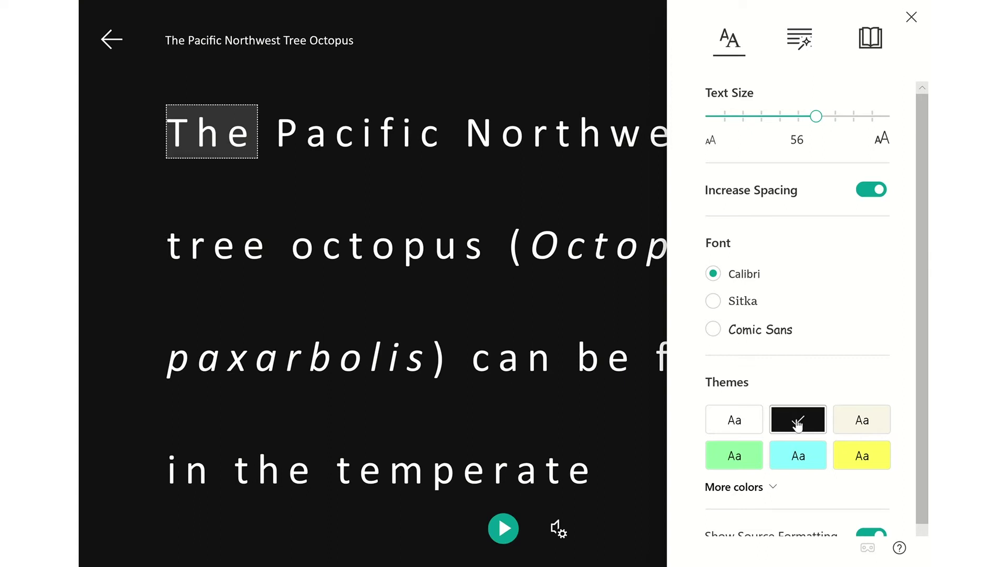
{"action": "left_click", "coordinate": [800, 453]}
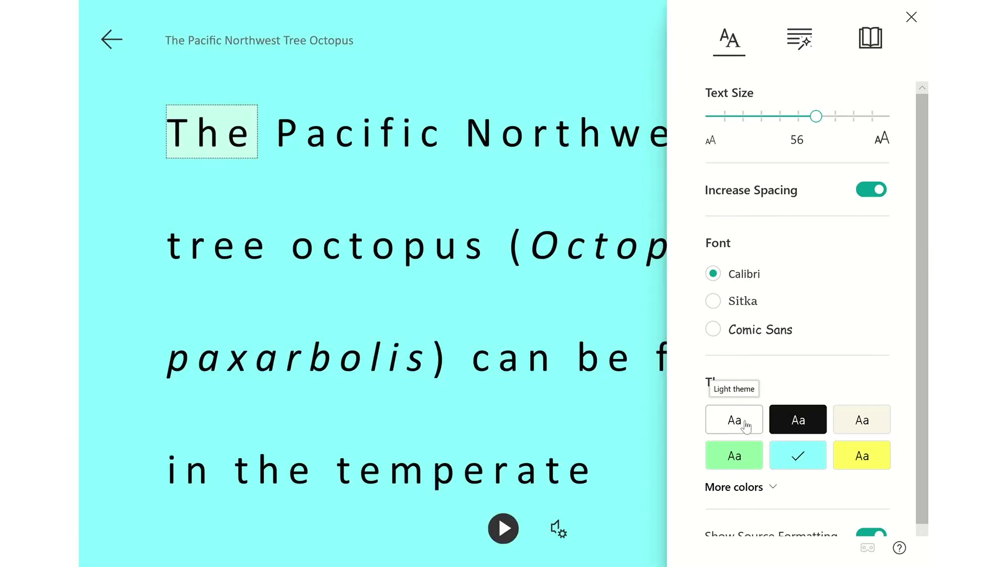
{"action": "left_click", "coordinate": [746, 426]}
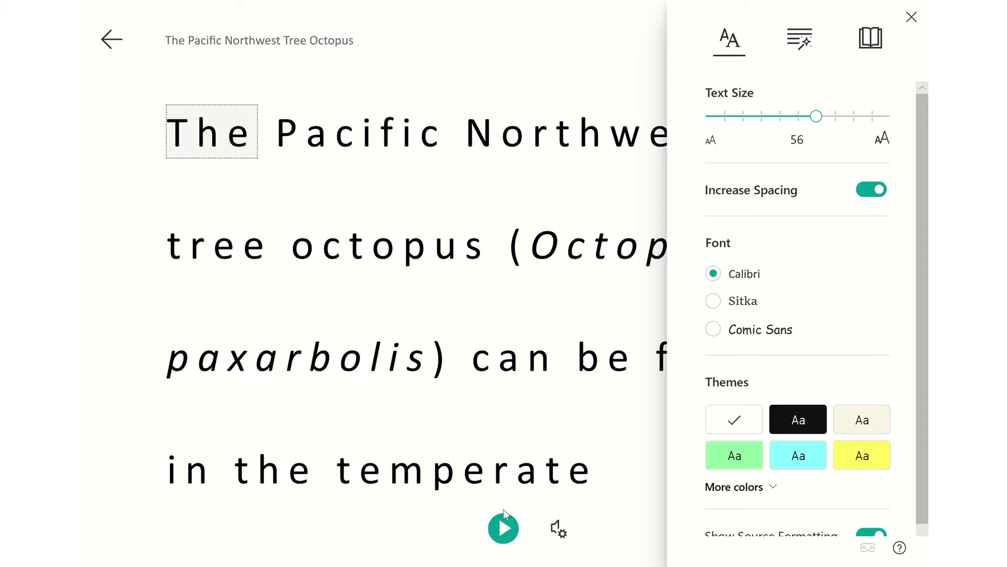
Read the passage aloud from the beginning and pause at the word 'habitat'
{"action": "left_click", "coordinate": [503, 526]}
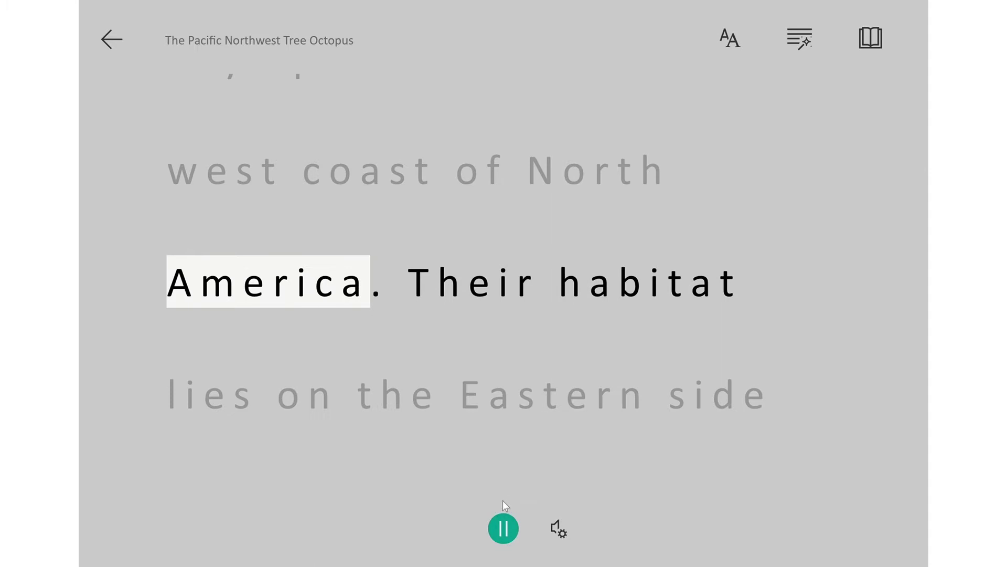
{"action": "left_click", "coordinate": [501, 519]}
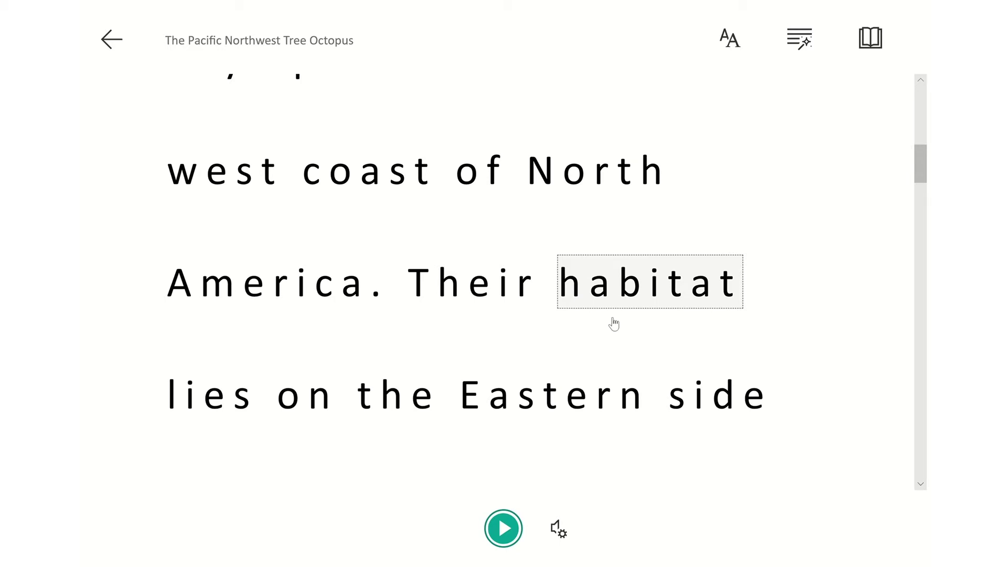
Turn on Syllables in Grammar Options to split words into syllables
{"action": "left_click", "coordinate": [794, 44]}
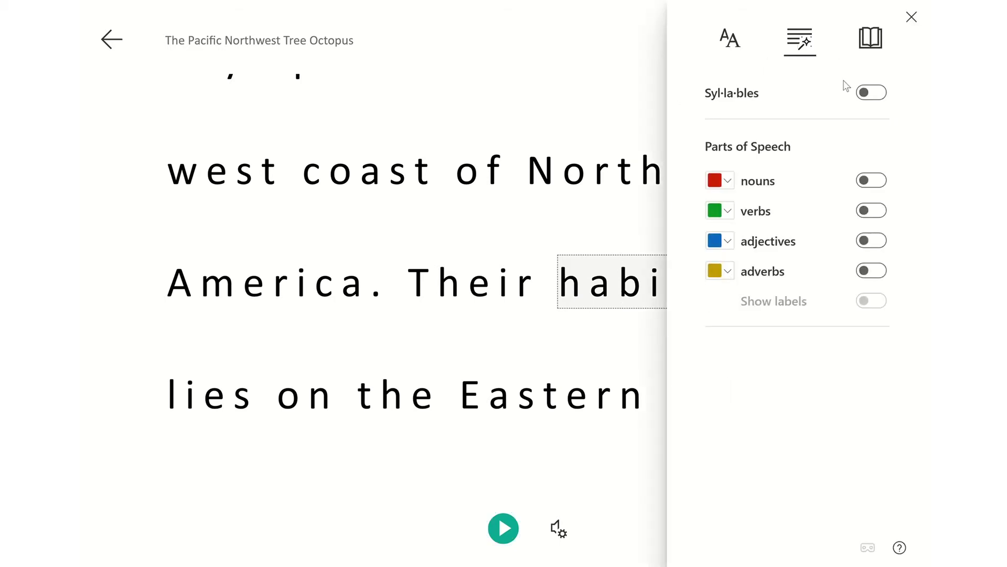
{"action": "left_click", "coordinate": [872, 93]}
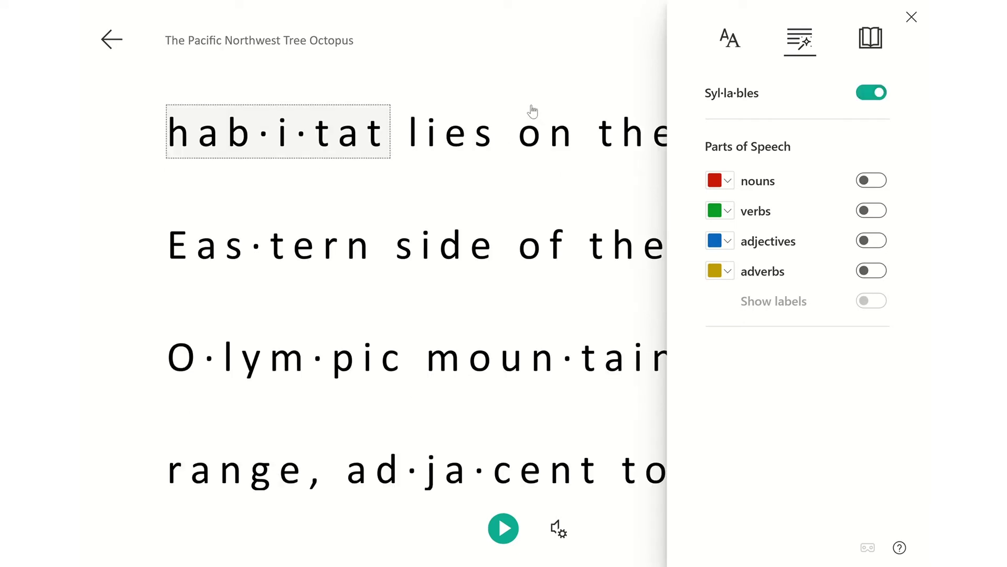
{"action": "left_click", "coordinate": [501, 60]}
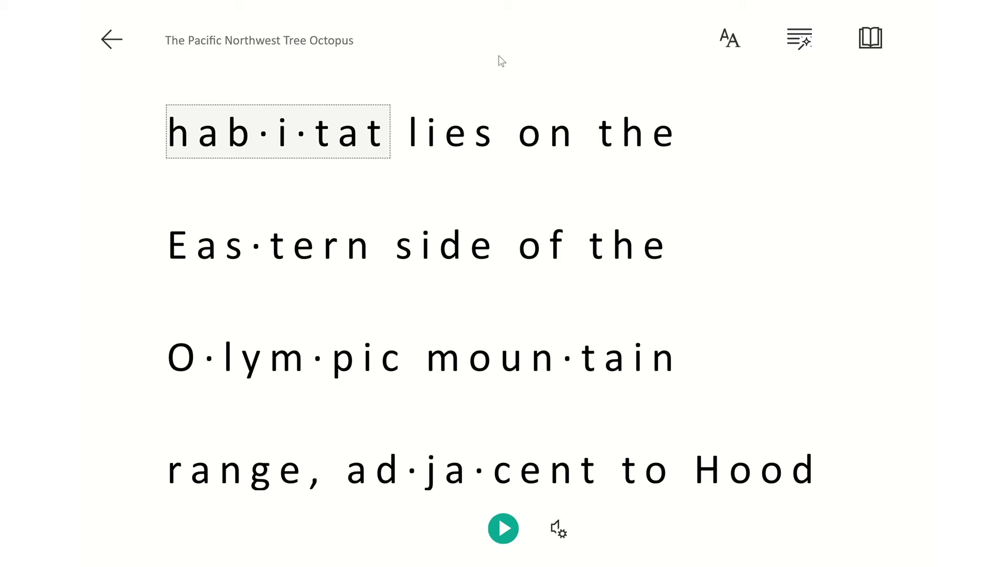
Highlight nouns, verbs (green), adjectives and adverbs, and show part-of-speech labels above words
{"action": "left_click", "coordinate": [798, 53]}
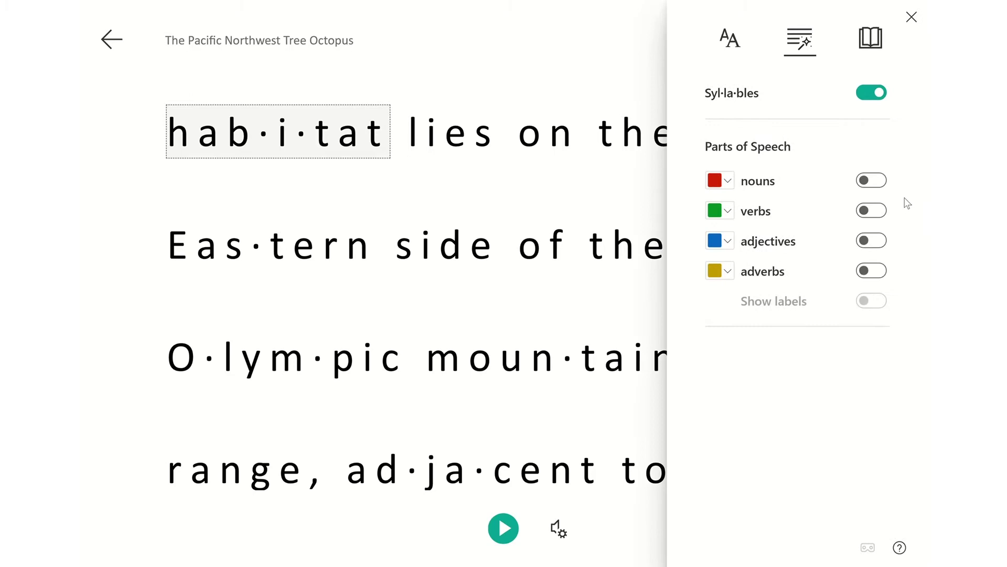
{"action": "left_click", "coordinate": [872, 183]}
{"action": "left_click", "coordinate": [873, 212]}
{"action": "left_click", "coordinate": [871, 241]}
{"action": "left_click", "coordinate": [873, 271]}
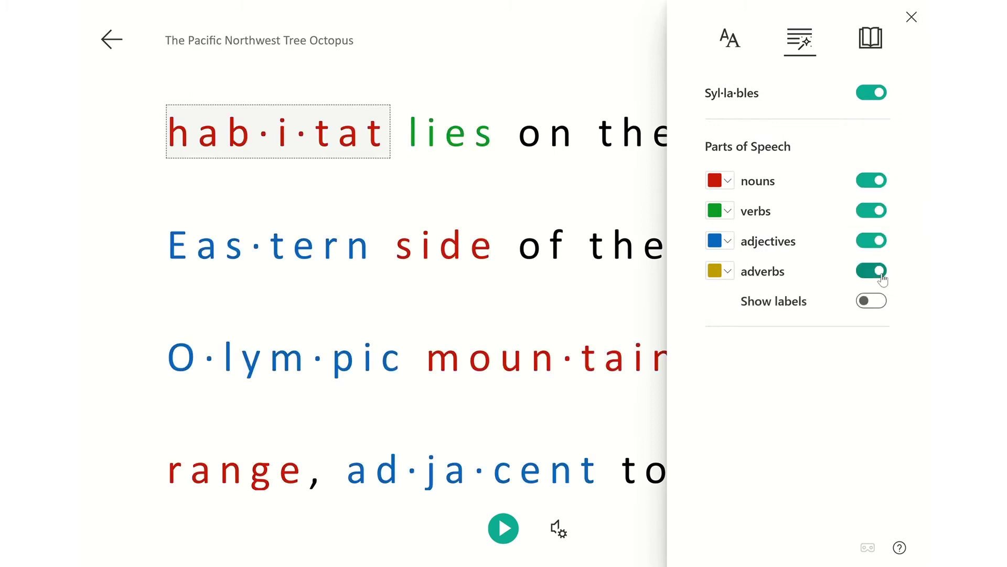
{"action": "left_click", "coordinate": [727, 211]}
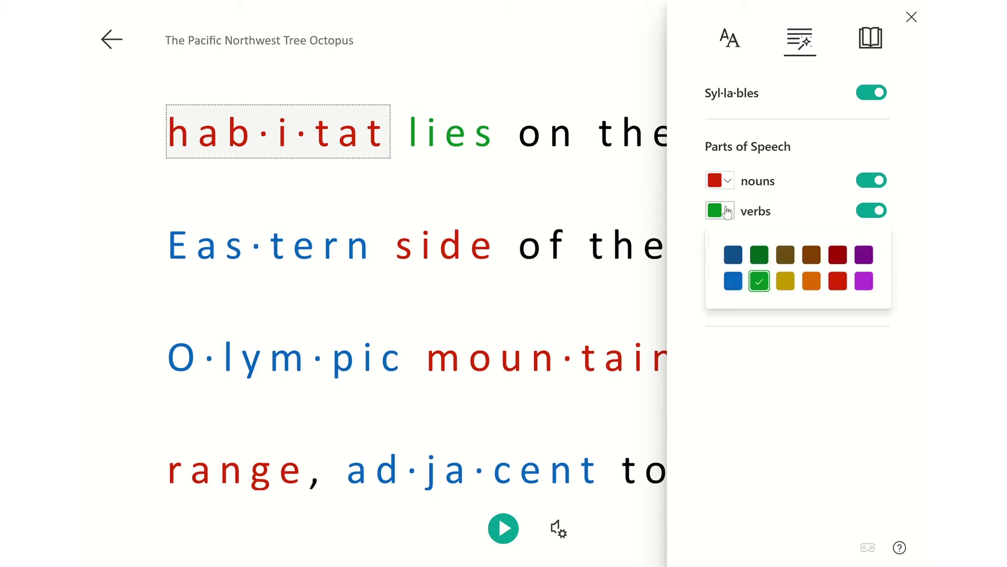
{"action": "left_click", "coordinate": [727, 212]}
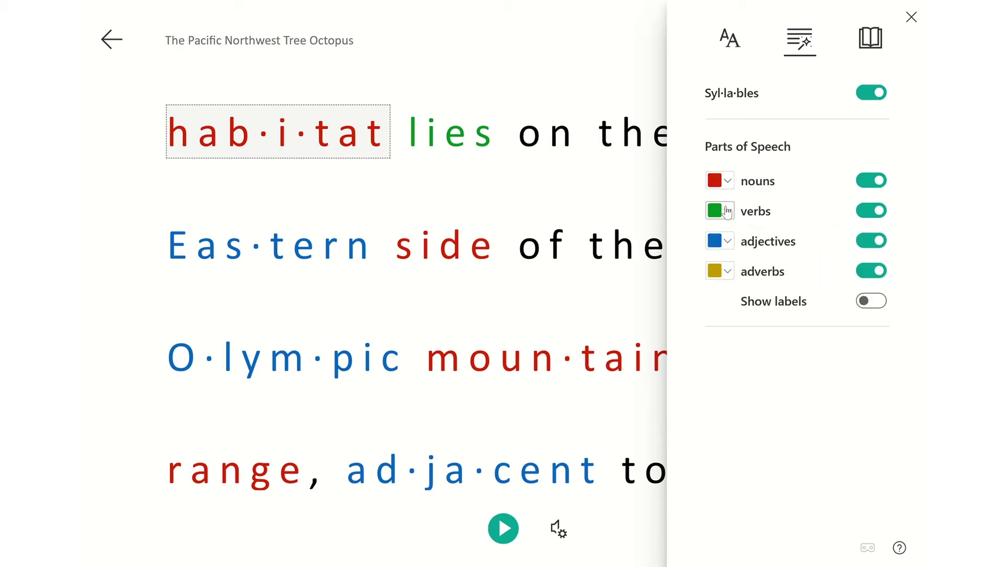
{"action": "left_click", "coordinate": [877, 303]}
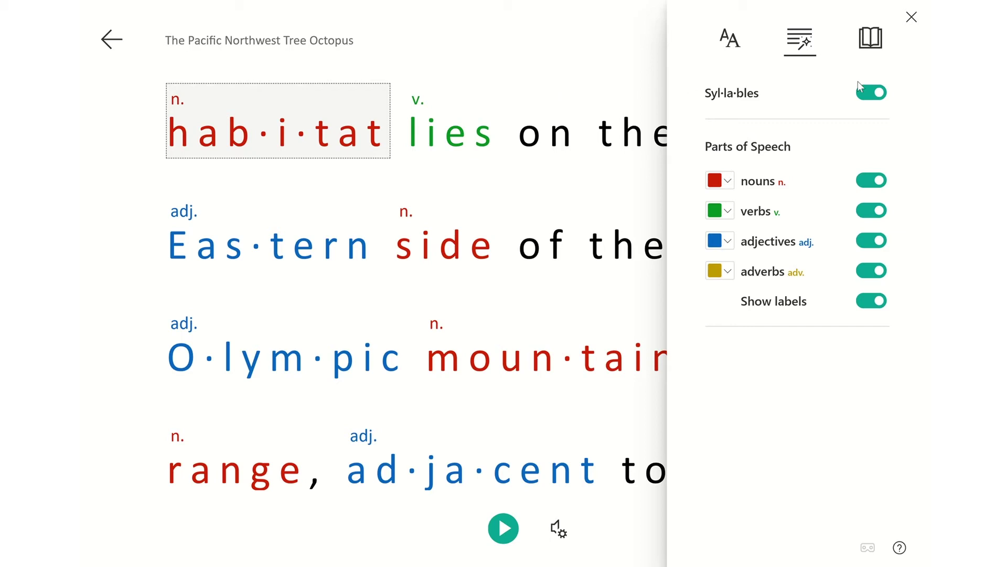
Turn on Line Focus, play and pause read-aloud, and view the voice settings
{"action": "left_click", "coordinate": [872, 43]}
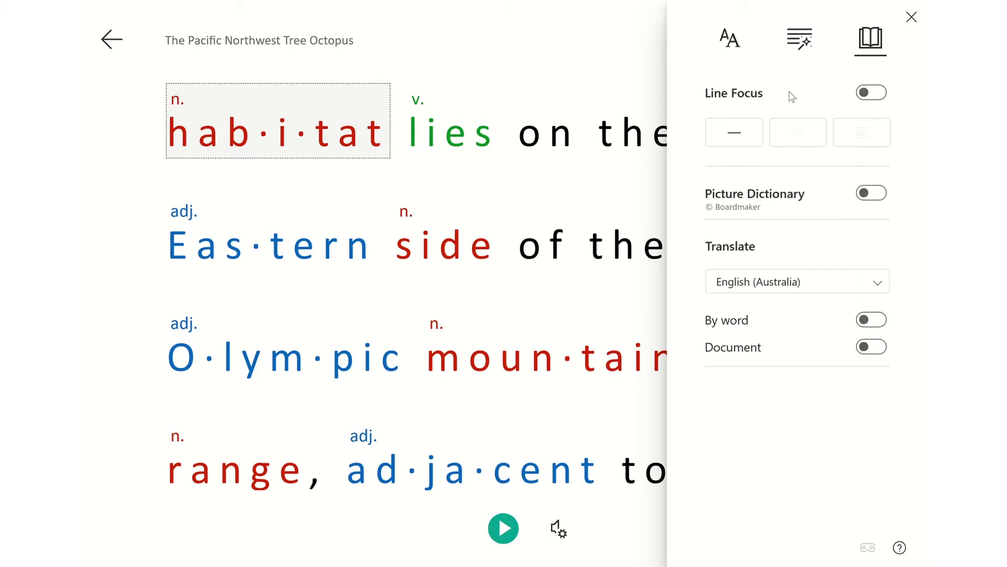
{"action": "left_click", "coordinate": [730, 136]}
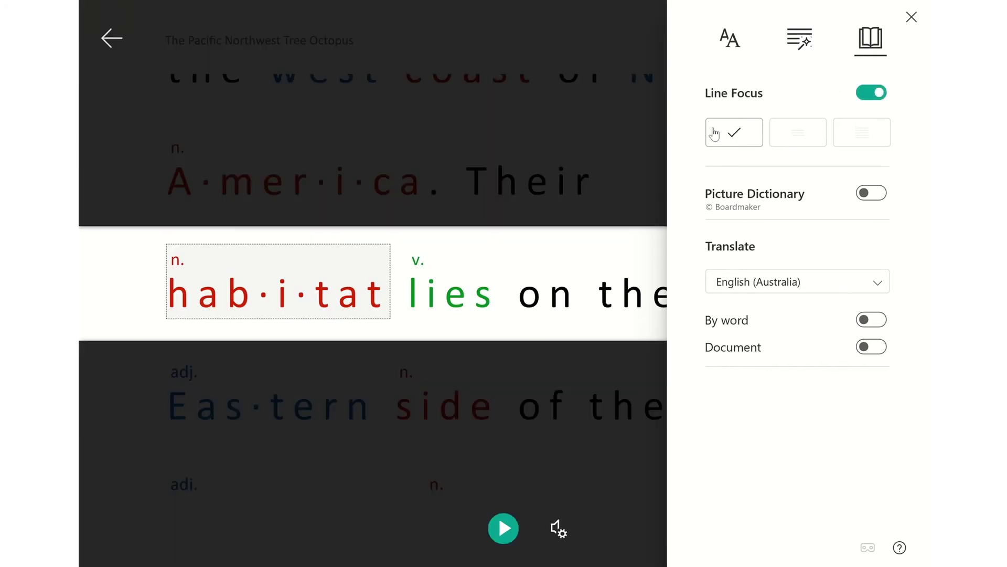
{"action": "left_click", "coordinate": [506, 523]}
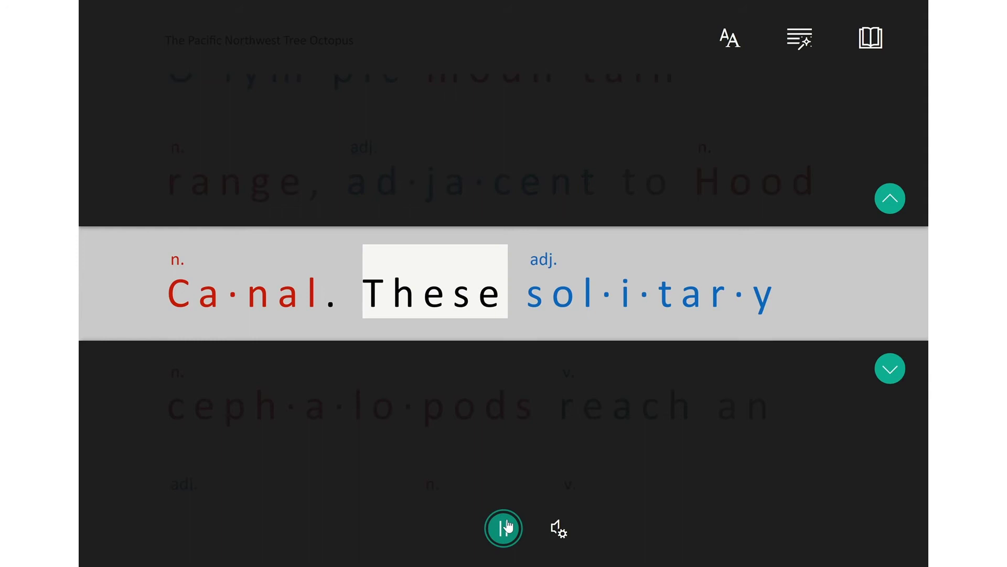
{"action": "left_click", "coordinate": [507, 526]}
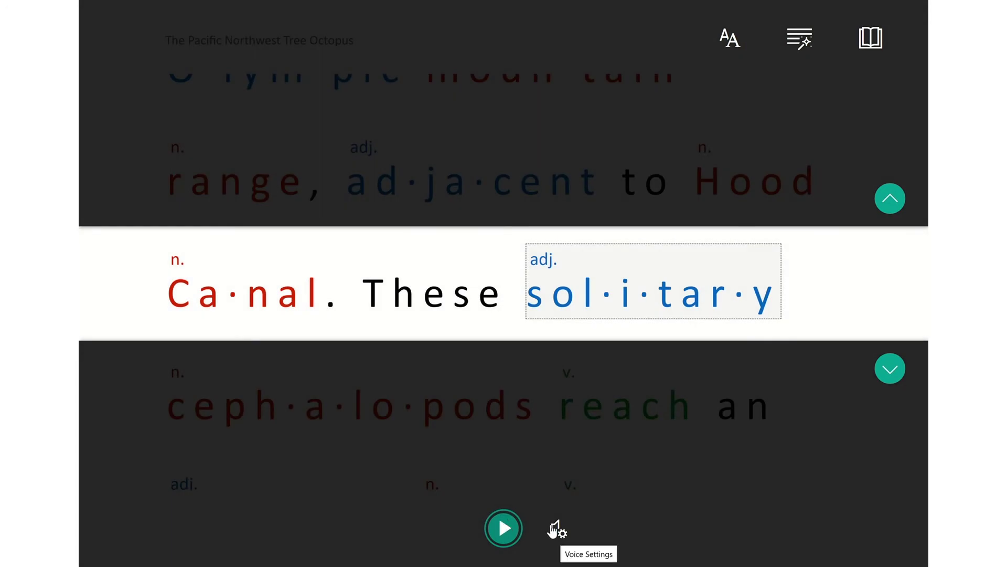
{"action": "left_click", "coordinate": [554, 528]}
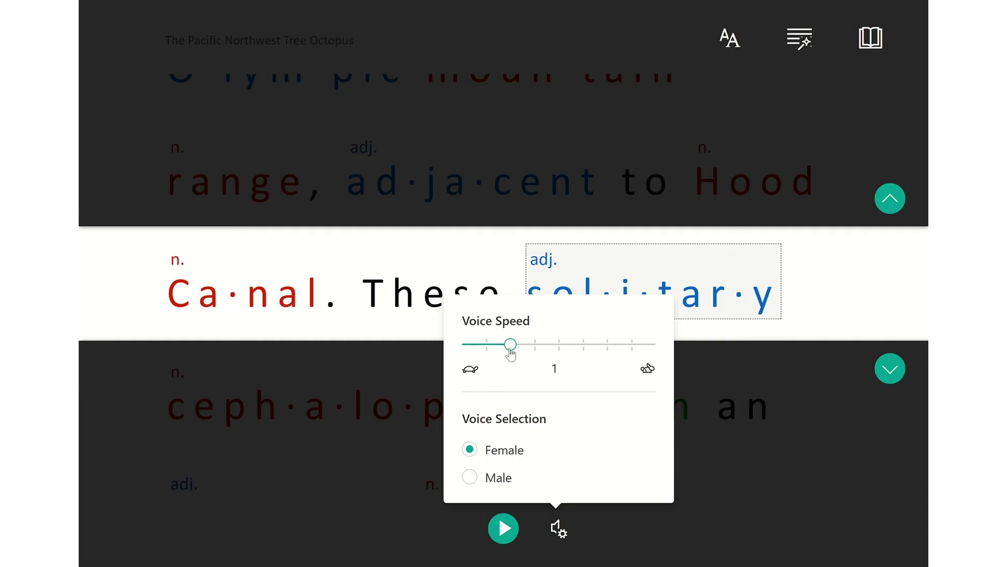
In Reading Preferences, switch Line Focus off and Picture Dictionary on
{"action": "left_click", "coordinate": [872, 46]}
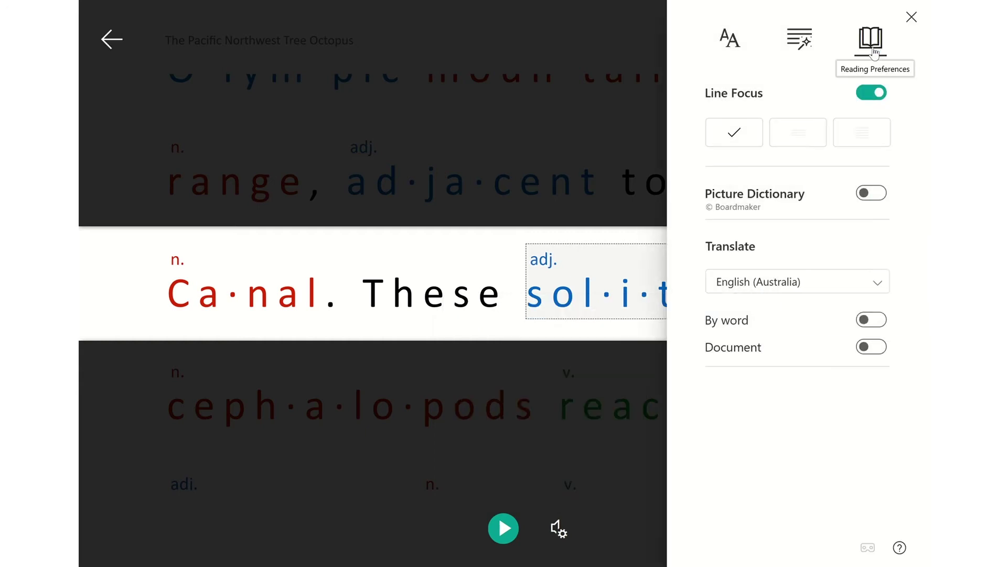
{"action": "left_click", "coordinate": [859, 99]}
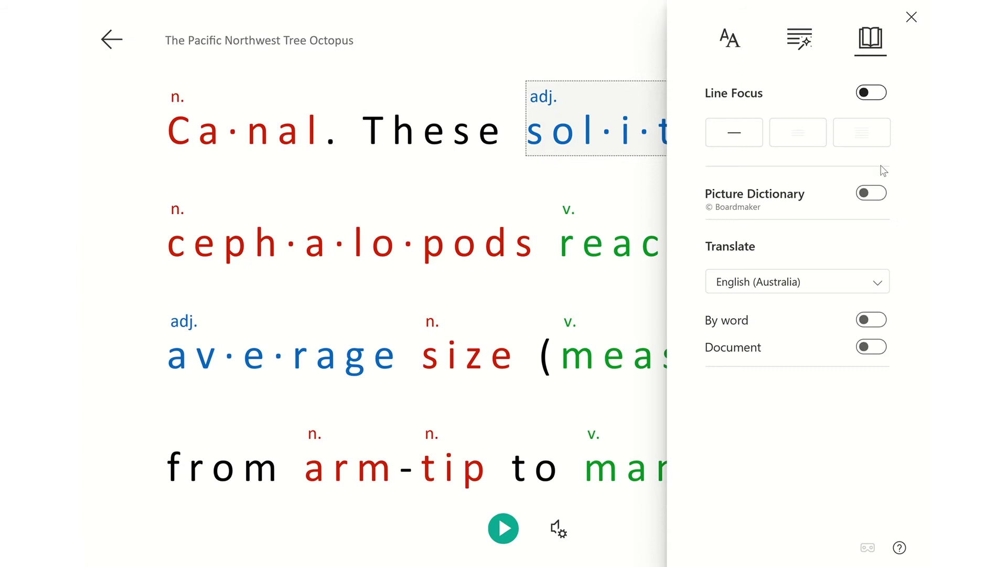
{"action": "left_click", "coordinate": [880, 195]}
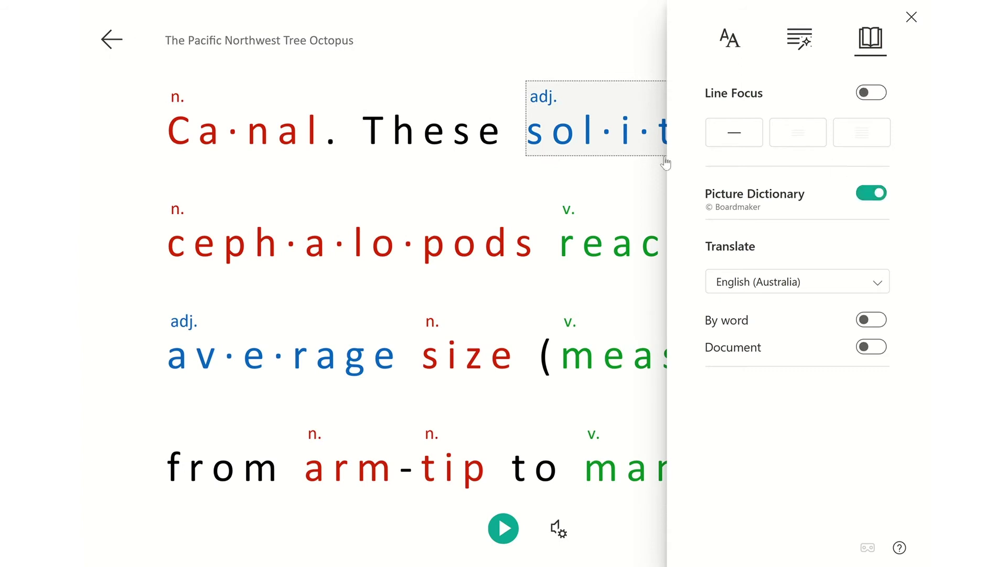
Show picture dictionary images for 'reach', 'size' and 'measured', then reopen Reading Preferences
{"action": "left_click", "coordinate": [450, 63]}
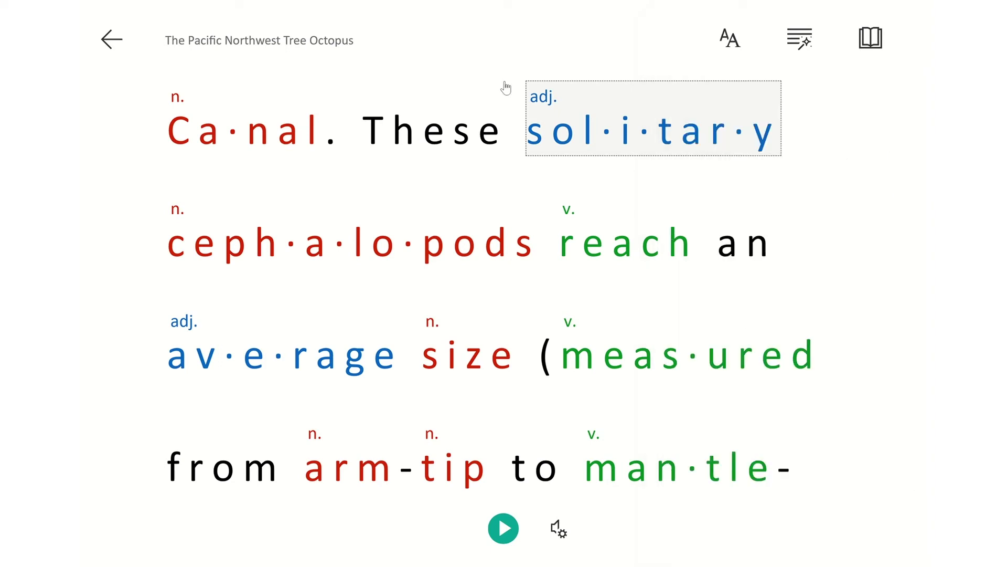
{"action": "left_click", "coordinate": [625, 245]}
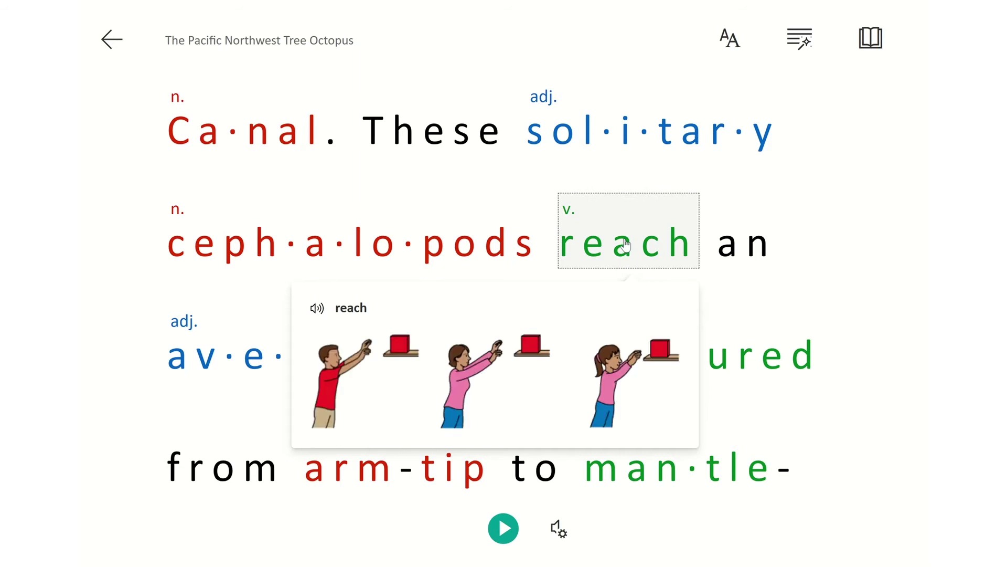
{"action": "left_click", "coordinate": [792, 208]}
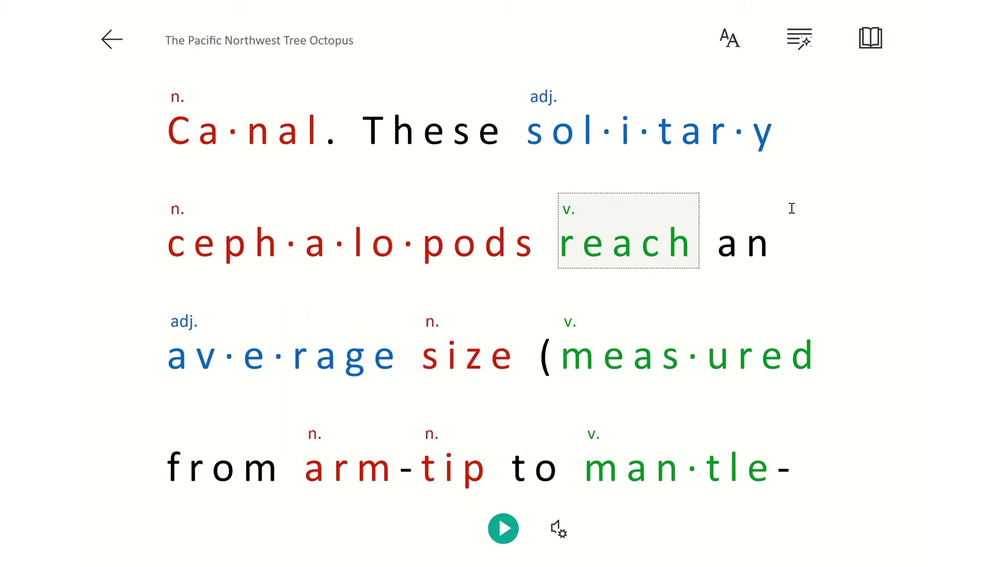
{"action": "scroll", "coordinate": [792, 212], "scroll_direction": "down", "scroll_amount": 2}
{"action": "left_click", "coordinate": [445, 242]}
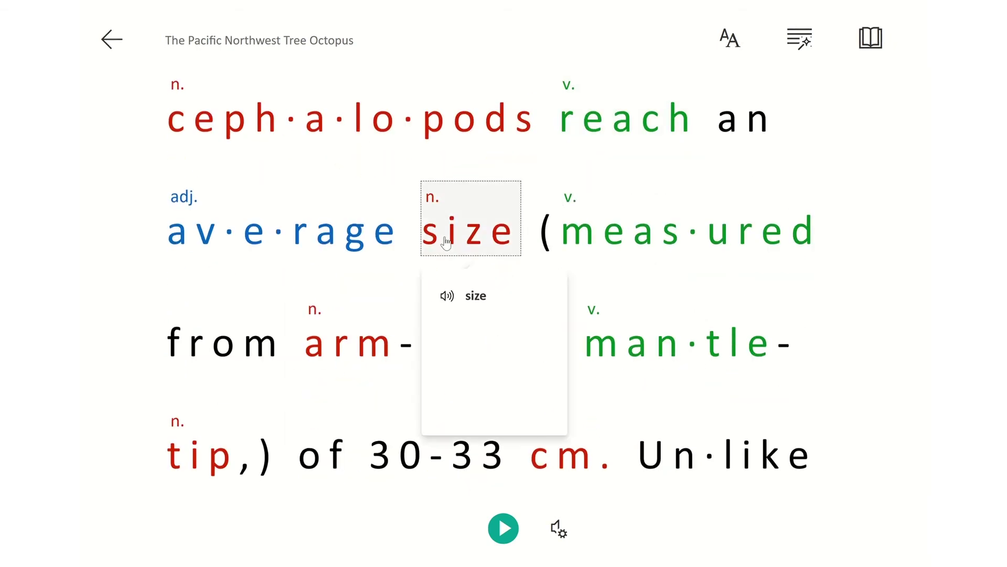
{"action": "left_click", "coordinate": [671, 242]}
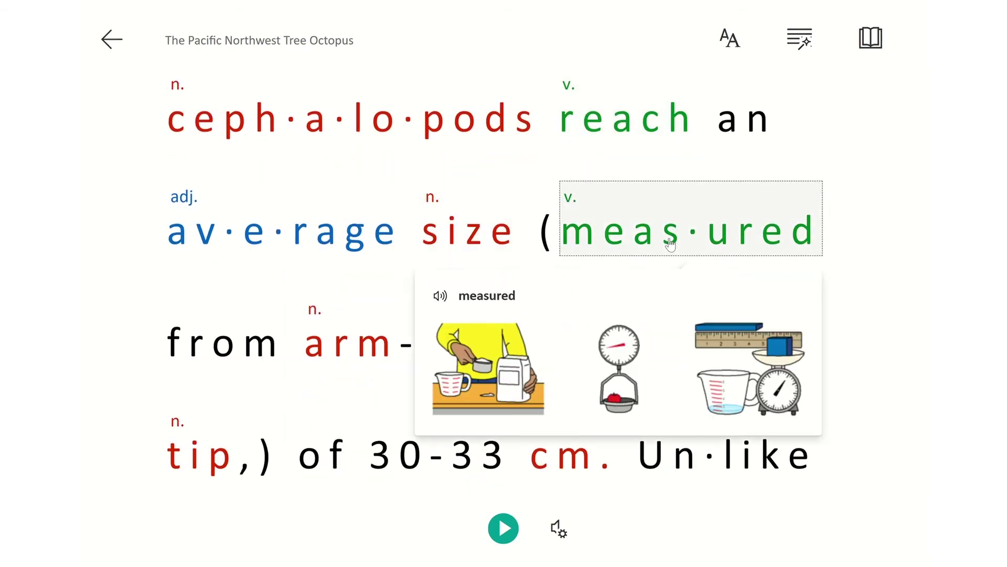
{"action": "left_click", "coordinate": [879, 46]}
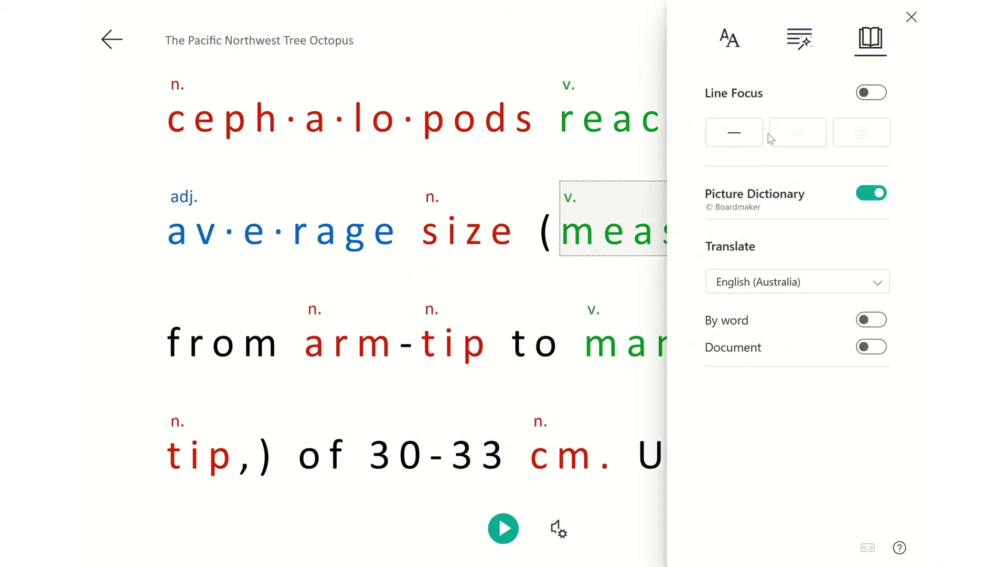
Set Korean as the translation language in Reading Preferences
{"action": "left_click", "coordinate": [783, 285]}
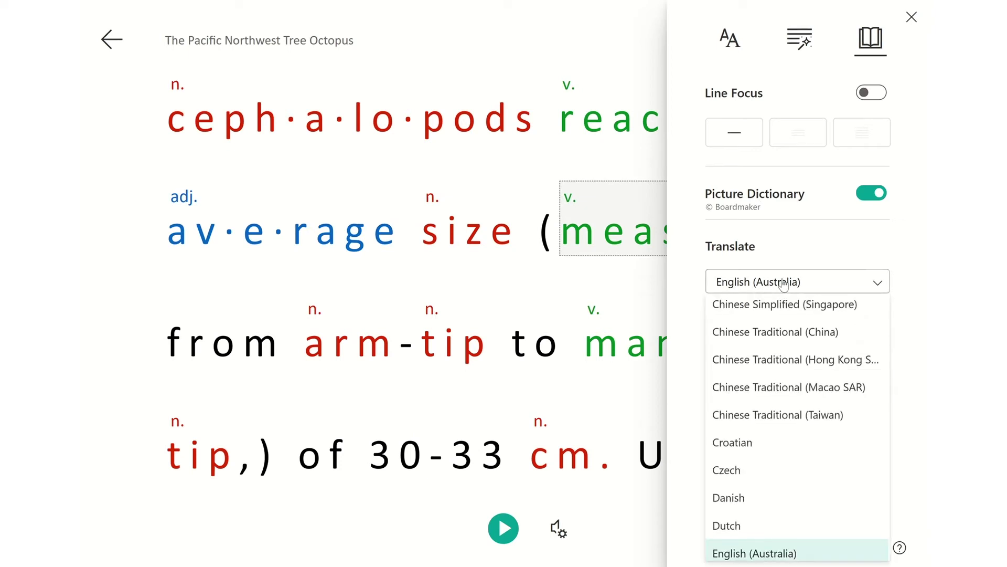
{"action": "key", "text": "k"}
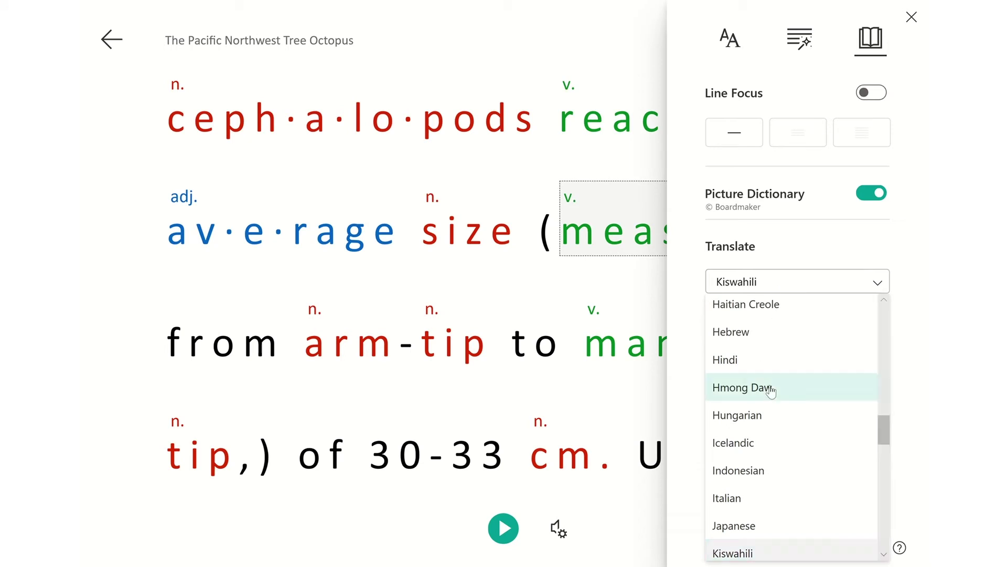
{"action": "scroll", "coordinate": [769, 391], "scroll_direction": "down", "scroll_amount": 1}
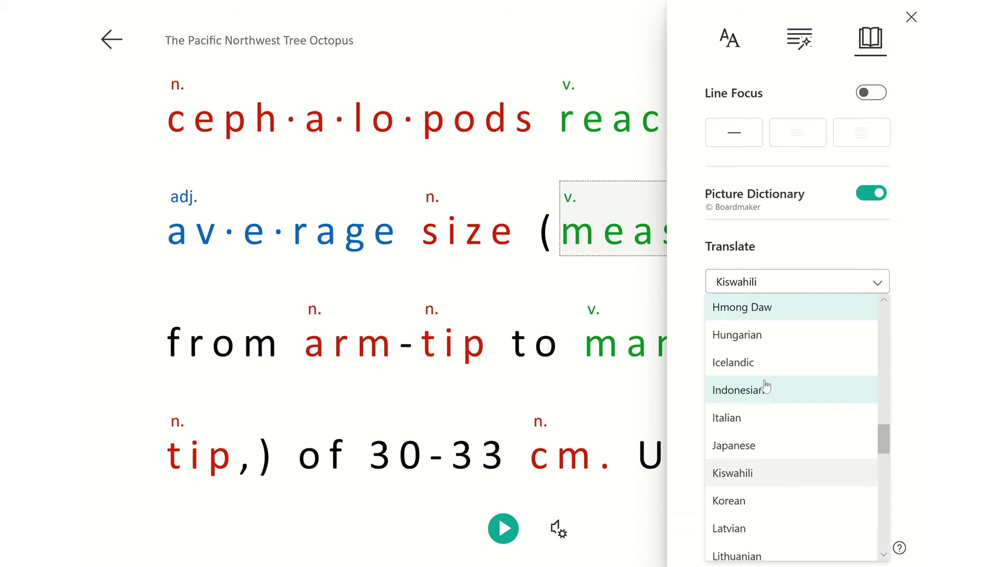
{"action": "left_click", "coordinate": [740, 502]}
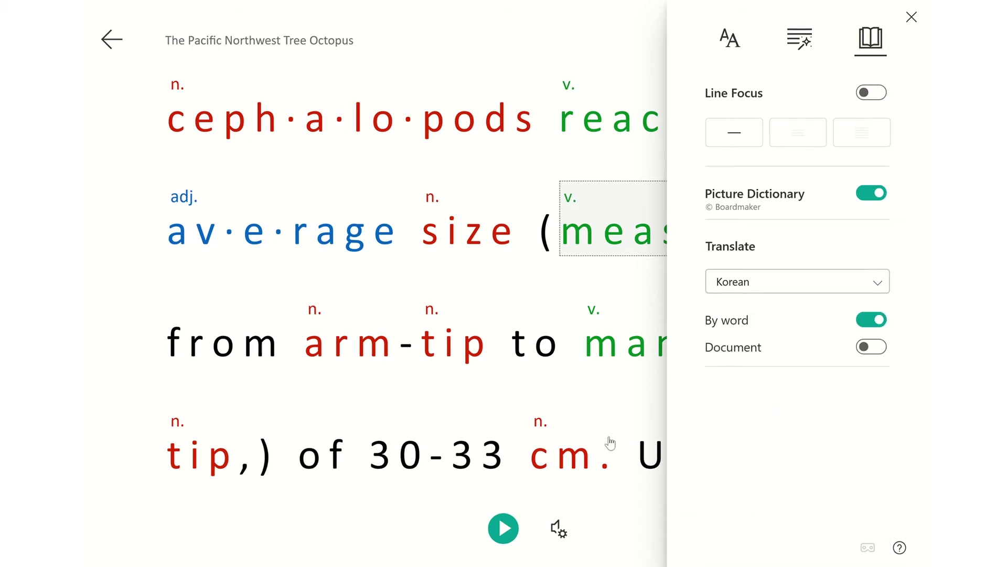
{"action": "left_click", "coordinate": [362, 77]}
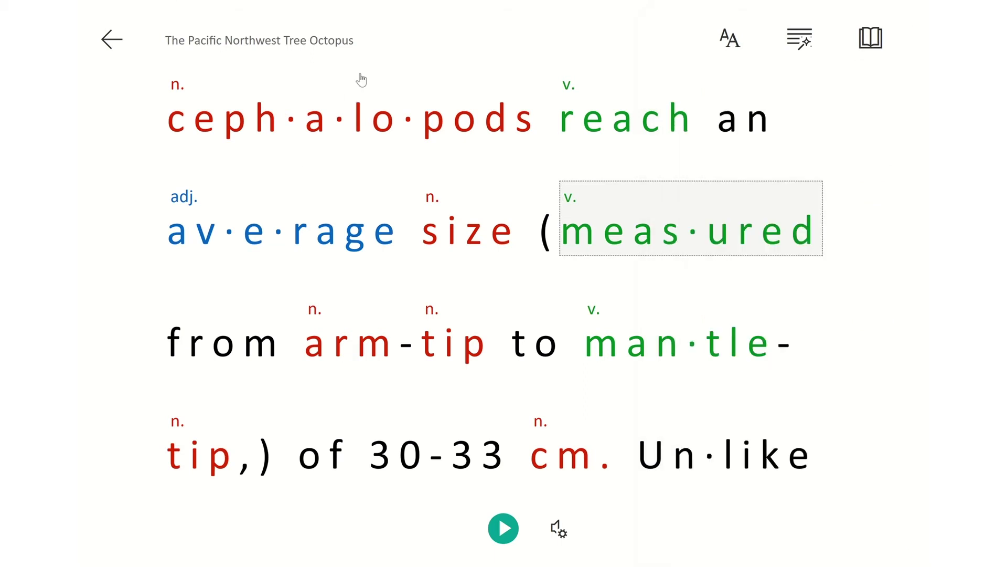
Show the Korean translation of 'average' and hear both the word and its translation
{"action": "left_click", "coordinate": [288, 235]}
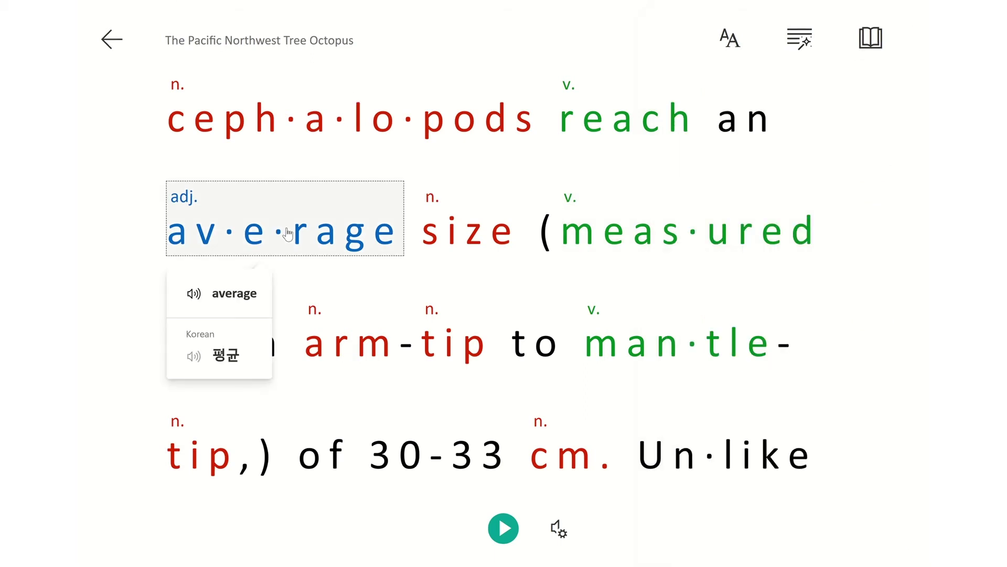
{"action": "left_click", "coordinate": [192, 295]}
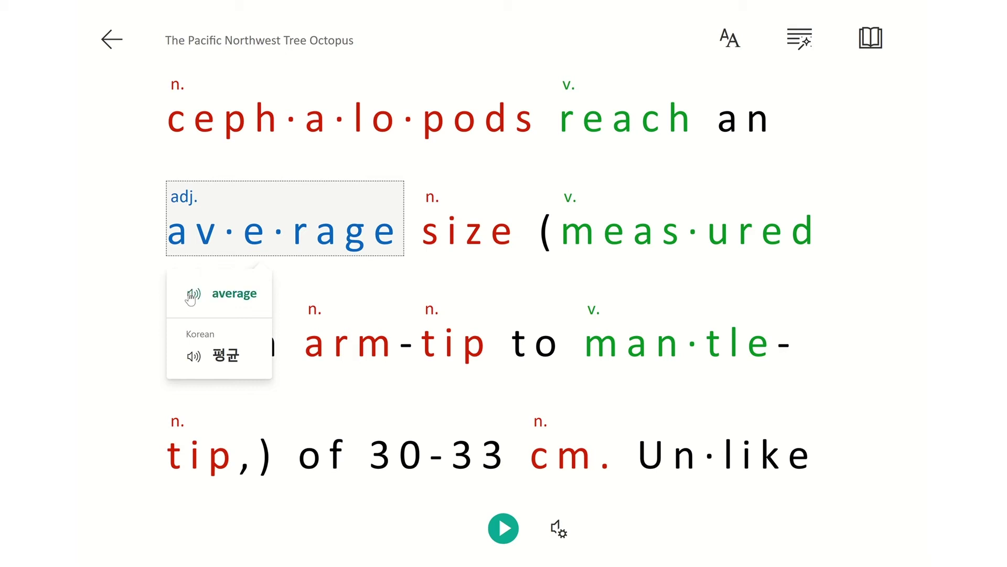
{"action": "left_click", "coordinate": [193, 359]}
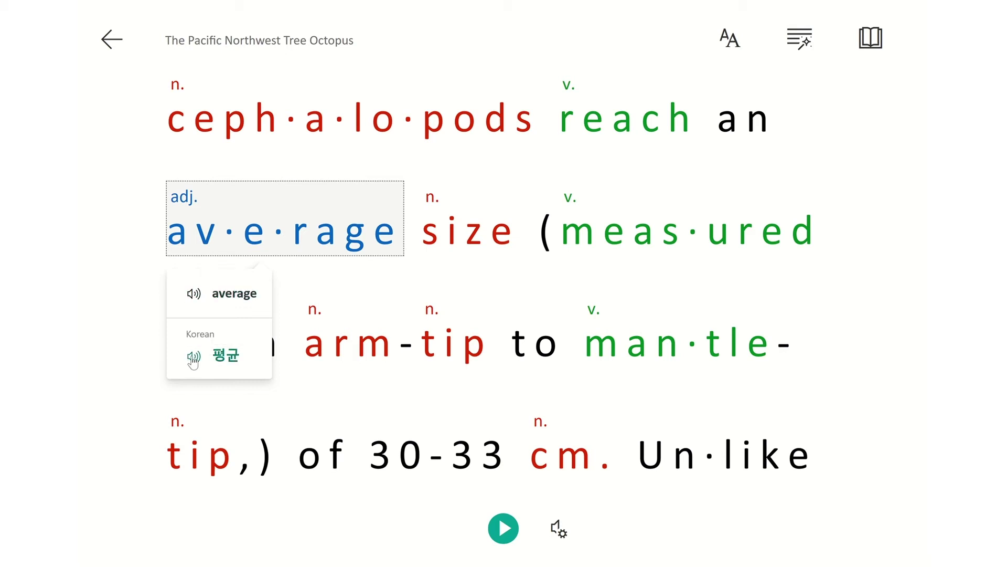
Translate the whole document into Korean, play and pause it, and toggle between English and Korean
{"action": "left_click", "coordinate": [866, 59]}
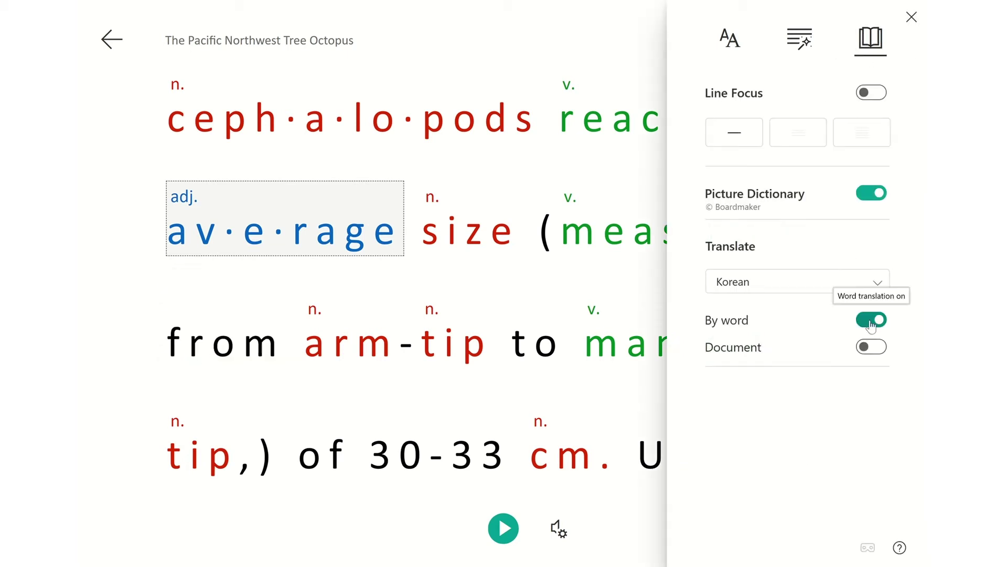
{"action": "left_click", "coordinate": [880, 349]}
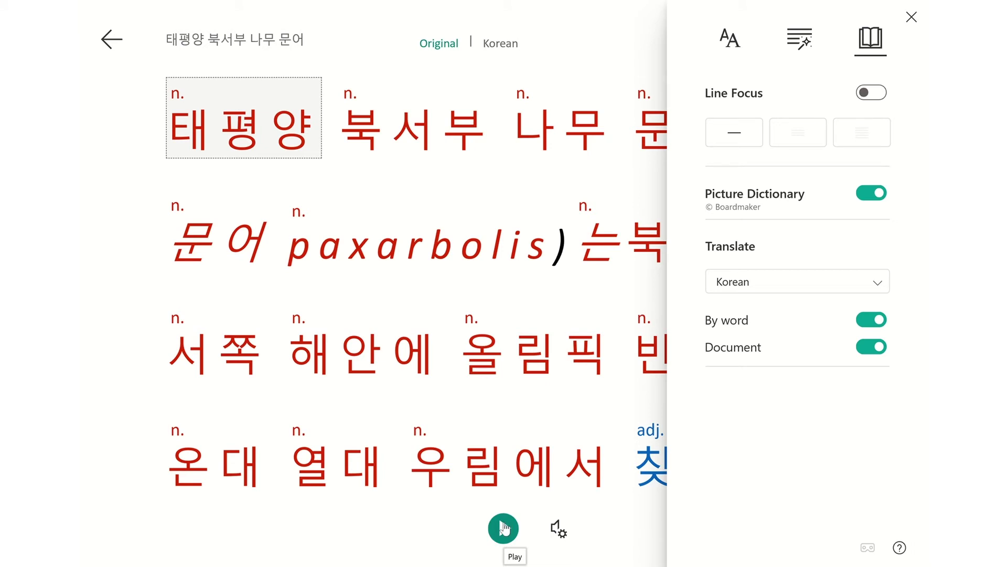
{"action": "left_click", "coordinate": [503, 528]}
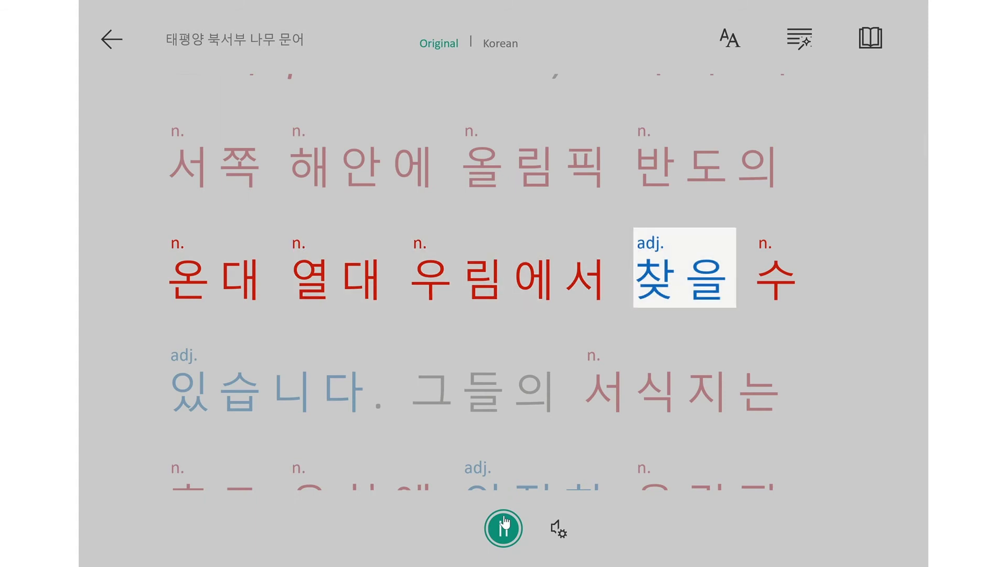
{"action": "left_click", "coordinate": [504, 526]}
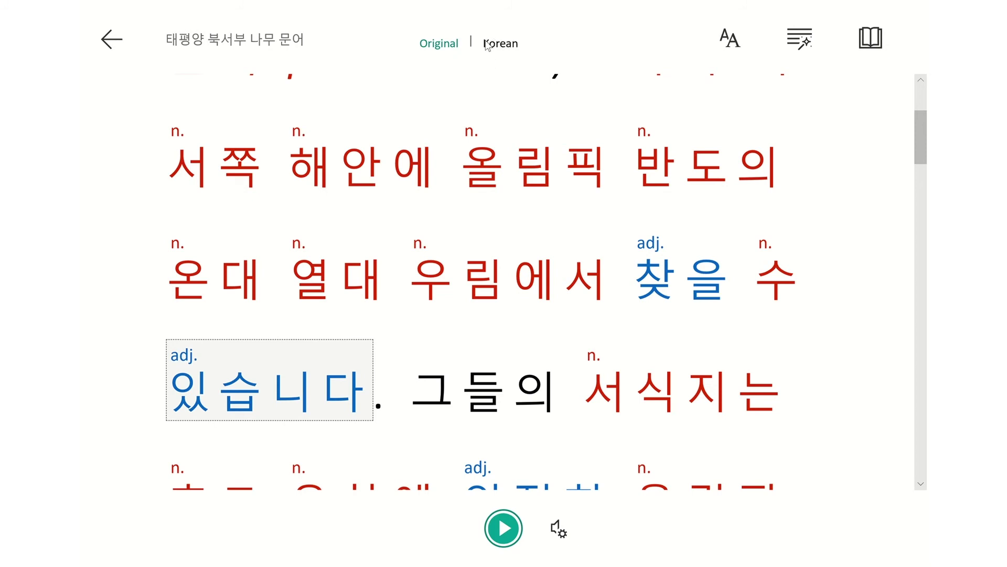
{"action": "left_click", "coordinate": [450, 47]}
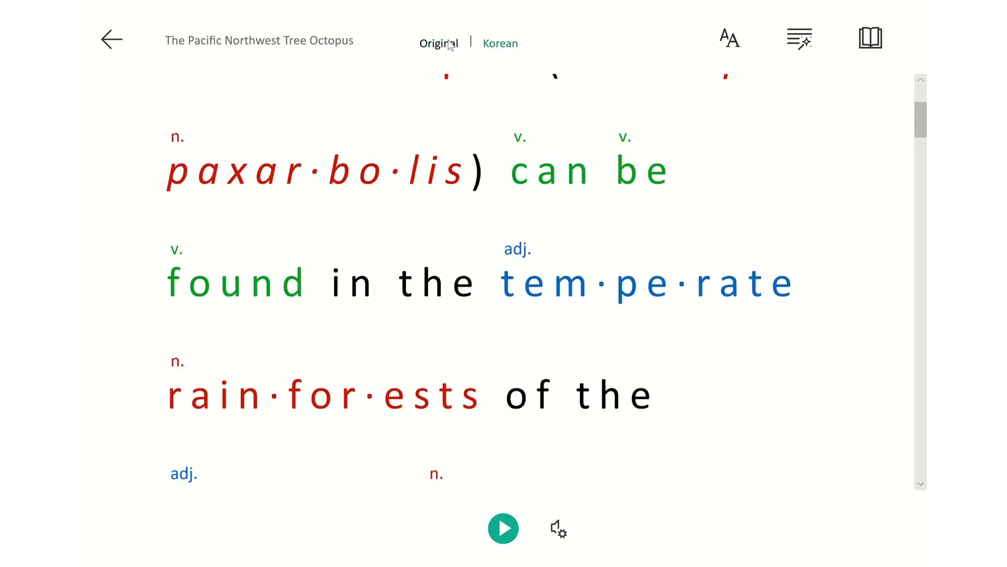
{"action": "left_click", "coordinate": [490, 45]}
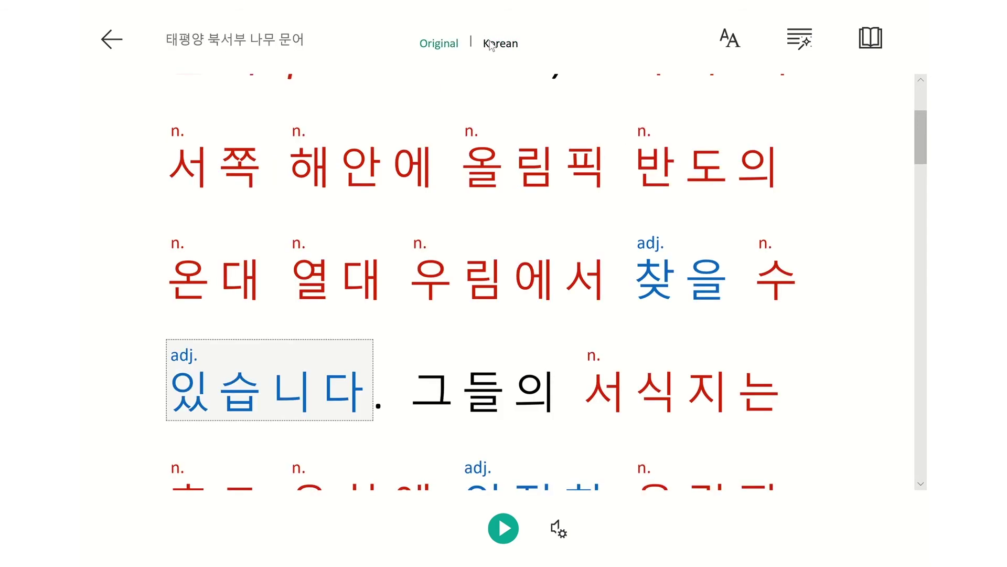